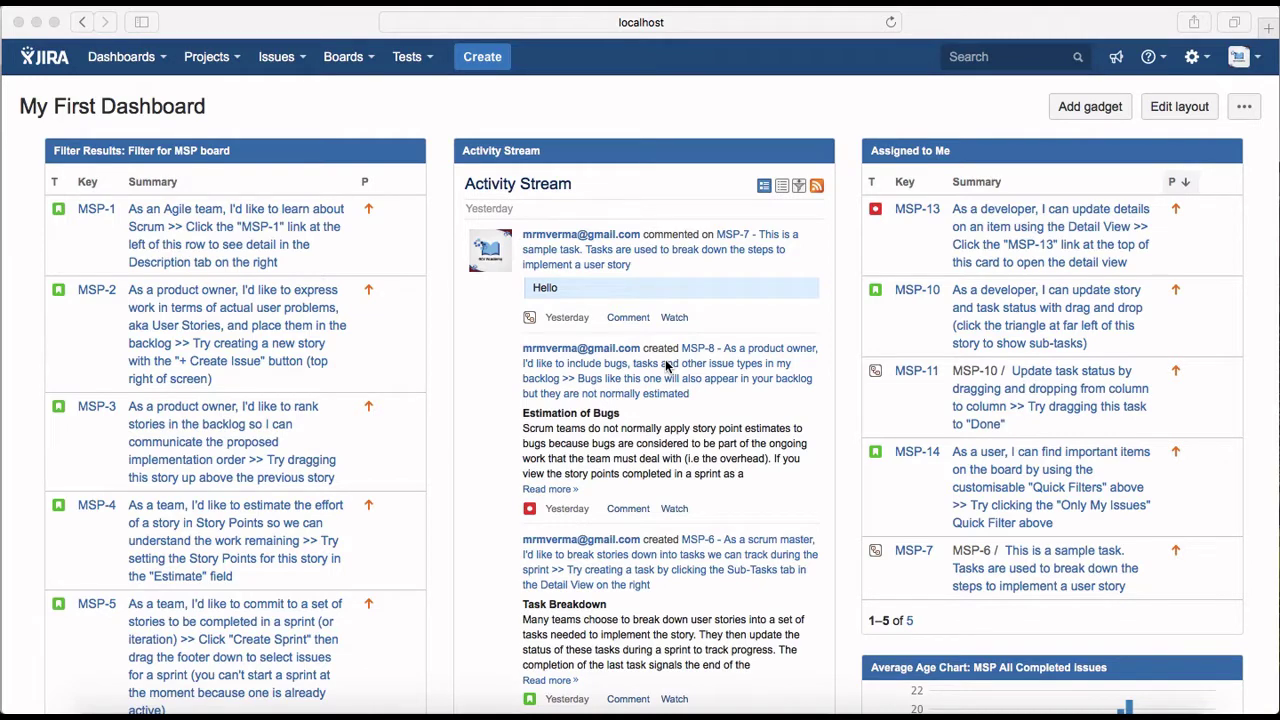
Open your profile from the avatar menu and look over its account details and preferences
click(55, 60)
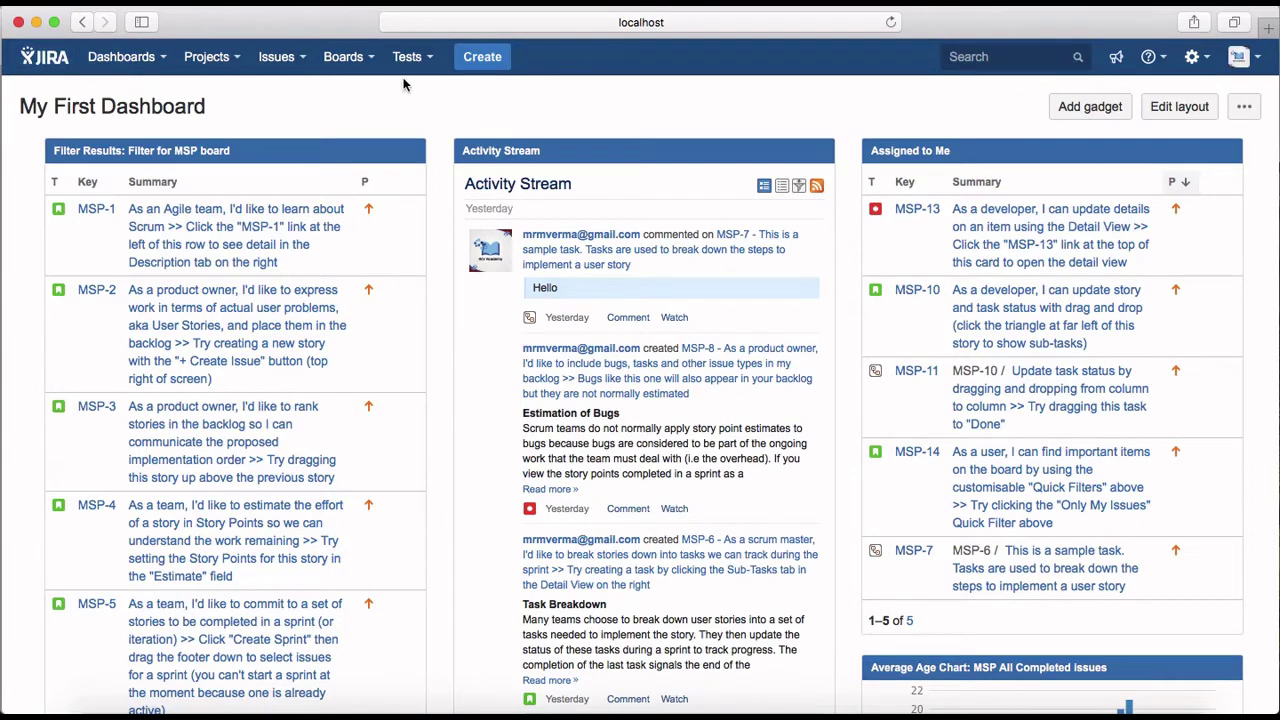
click(1250, 58)
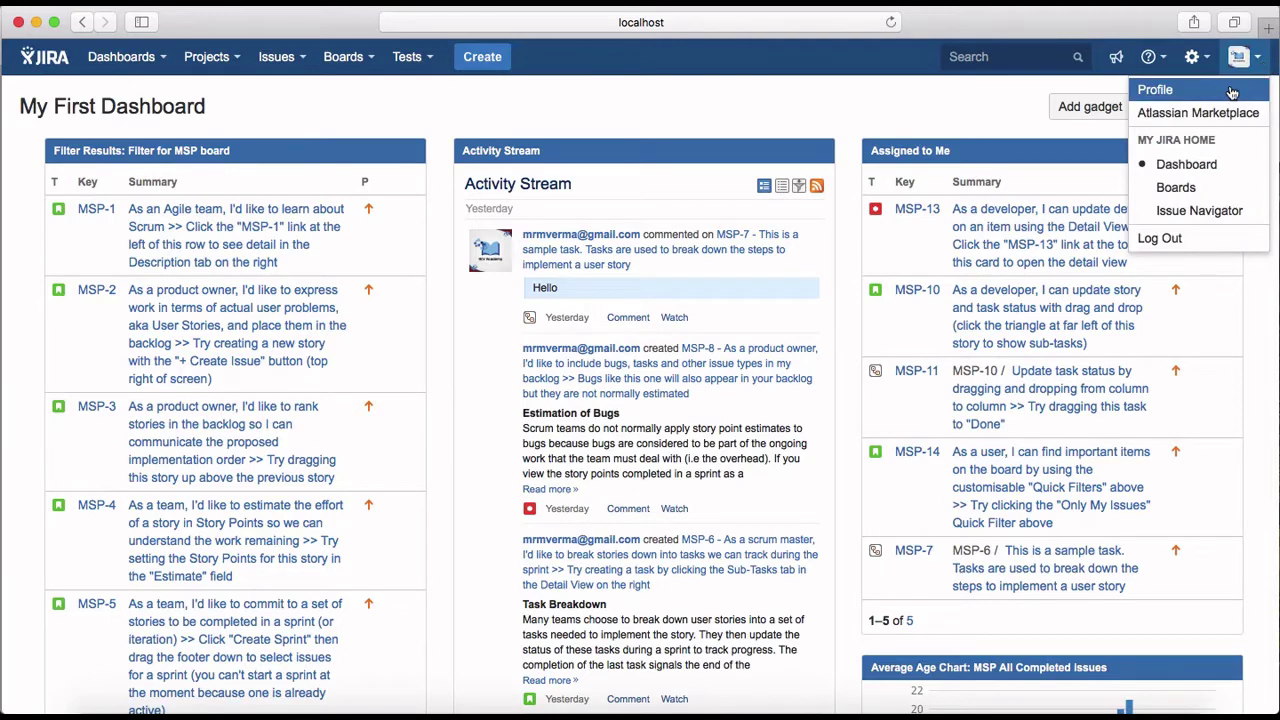
click(1235, 92)
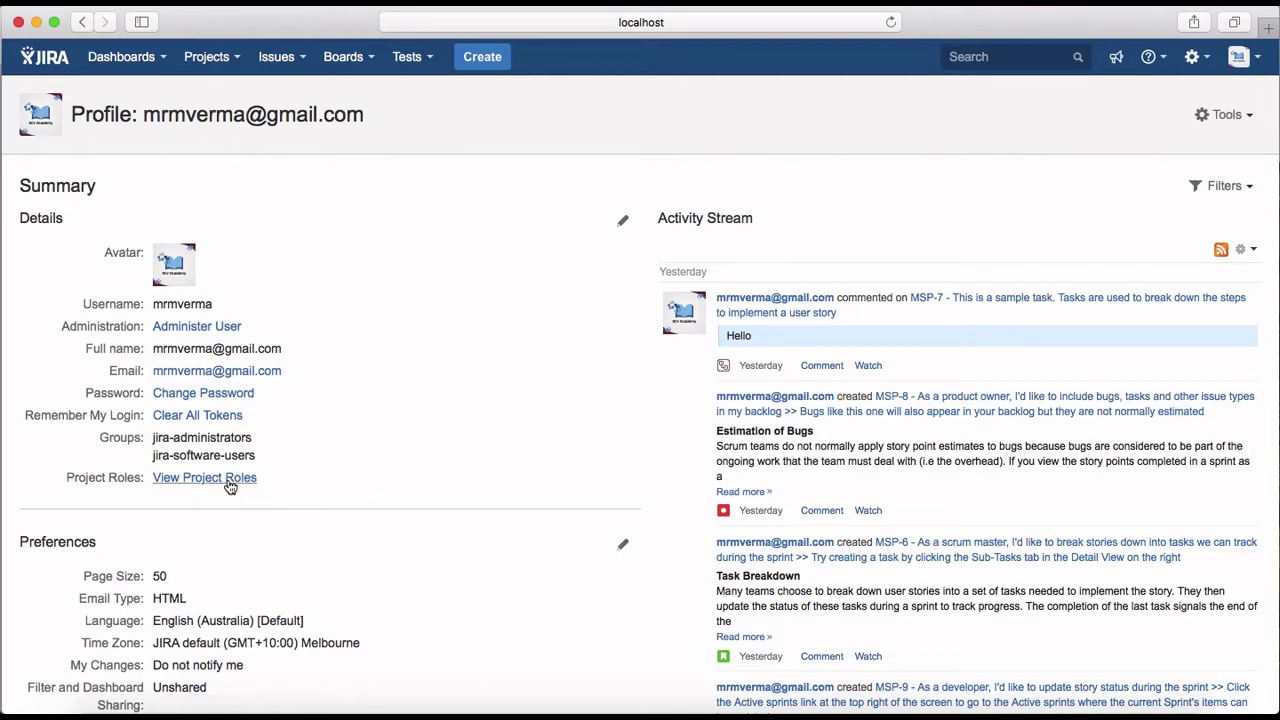
scroll(395, 525, down, 5)
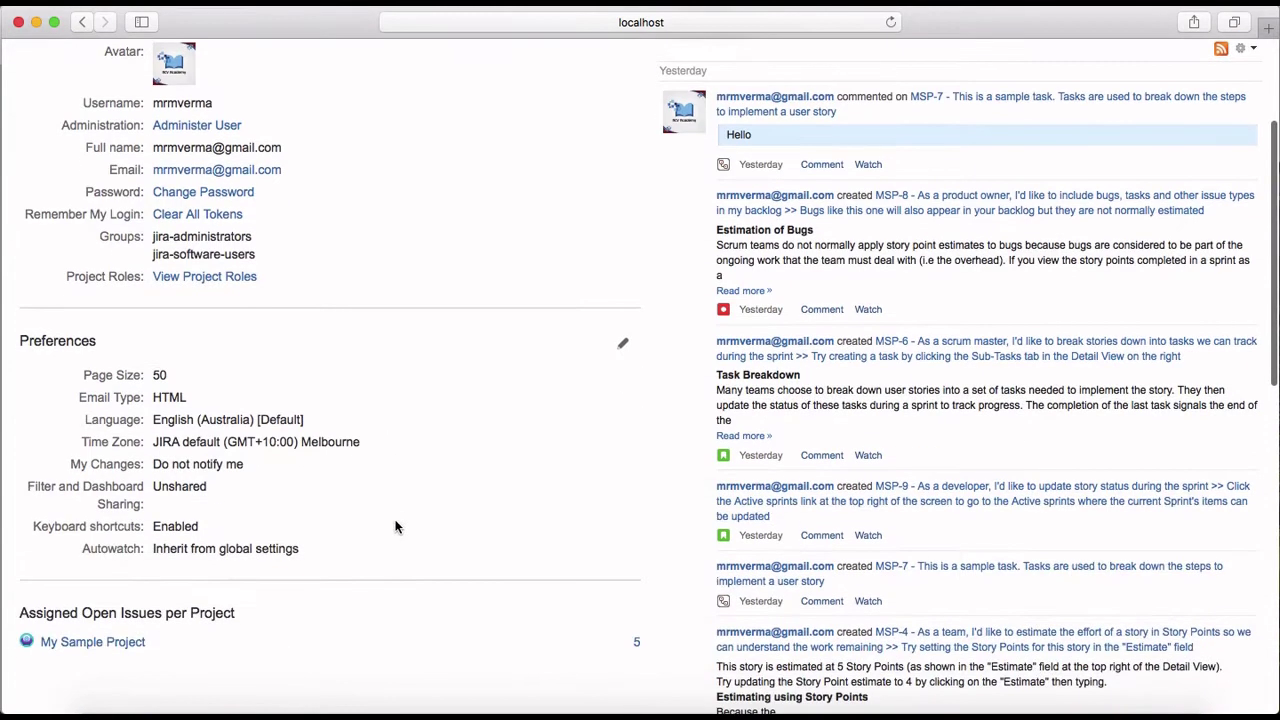
scroll(395, 525, down, 4)
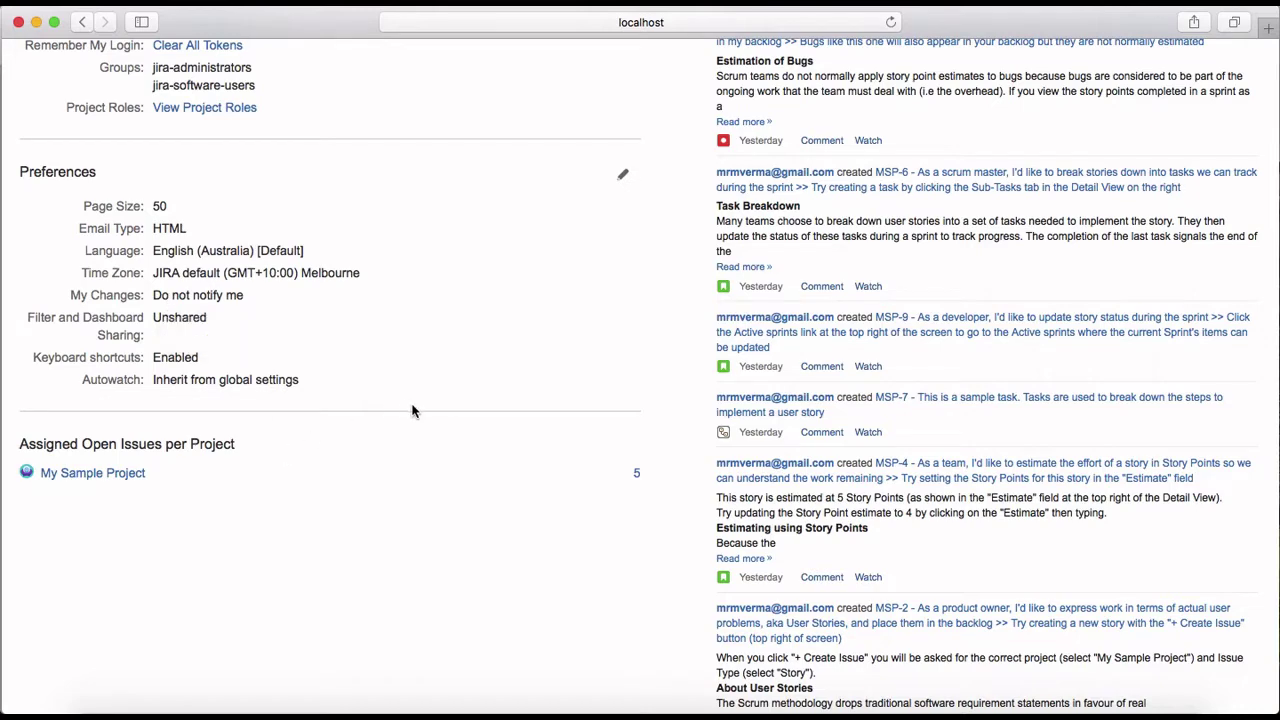
scroll(412, 410, up, 5)
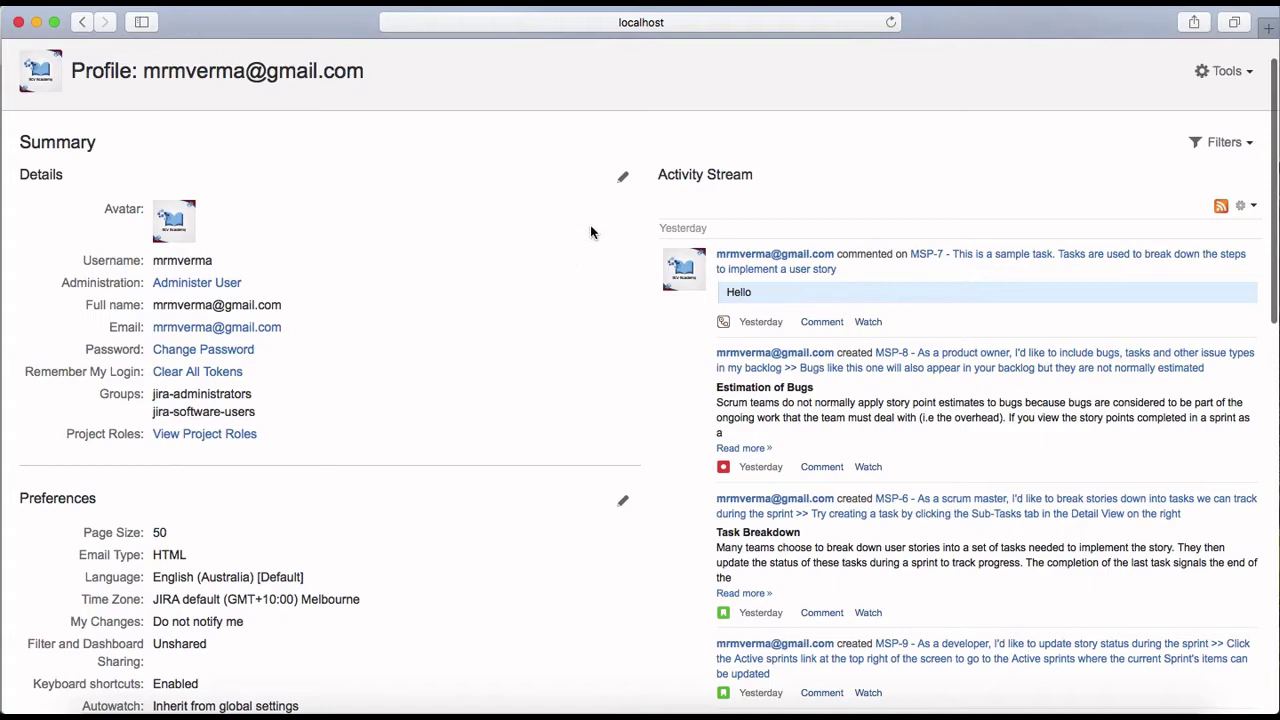
Replace the Details full name with the user's real name, confirm with the account password, and save
click(624, 180)
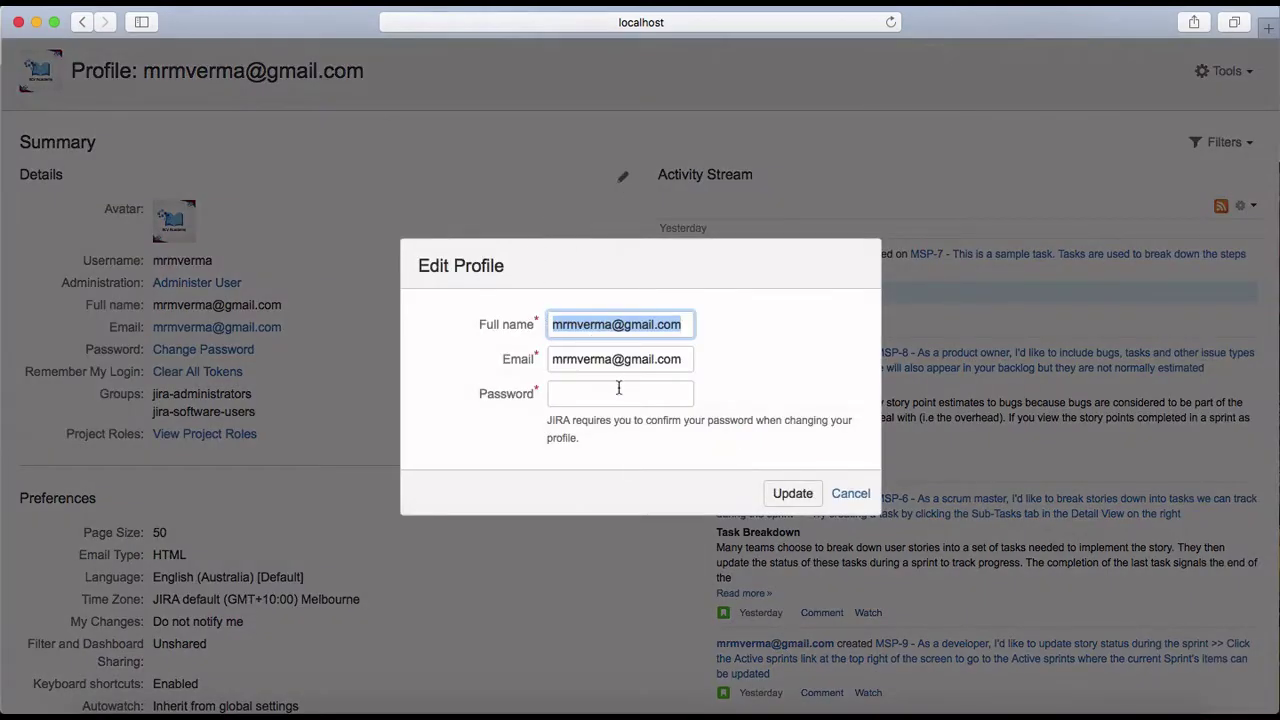
key(BackSpace)
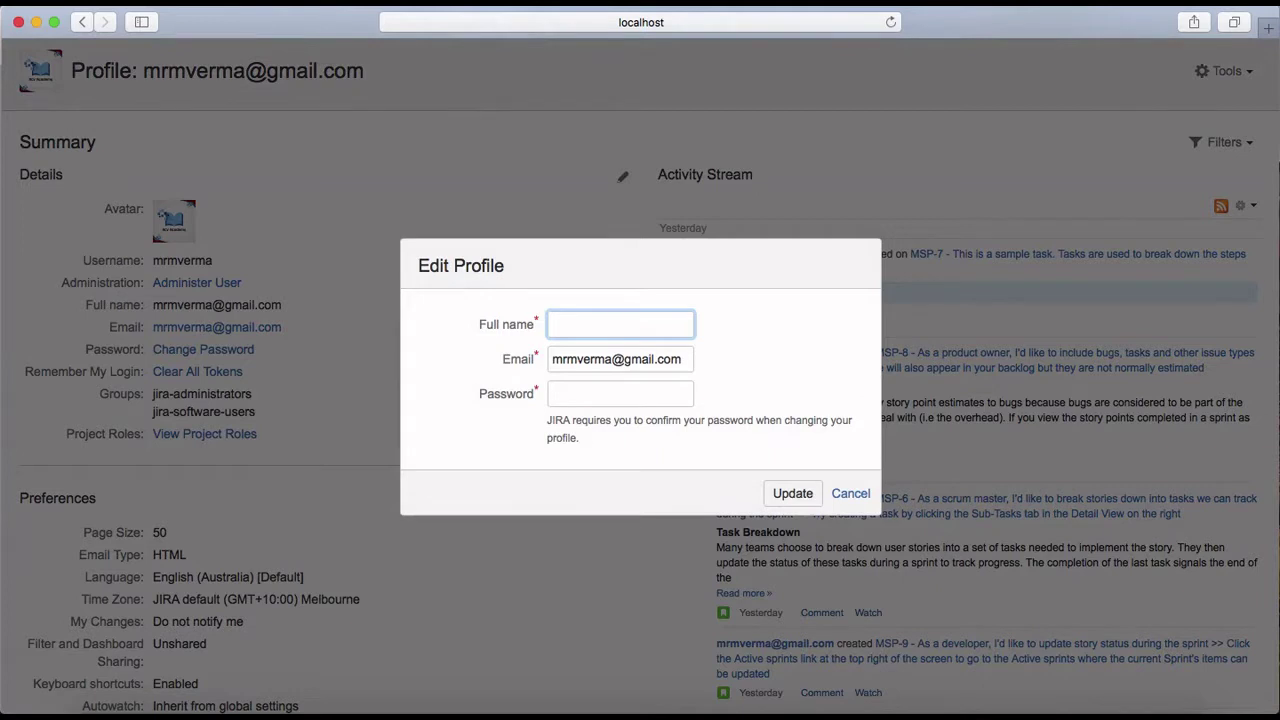
text(Manish Verma)
click(602, 398)
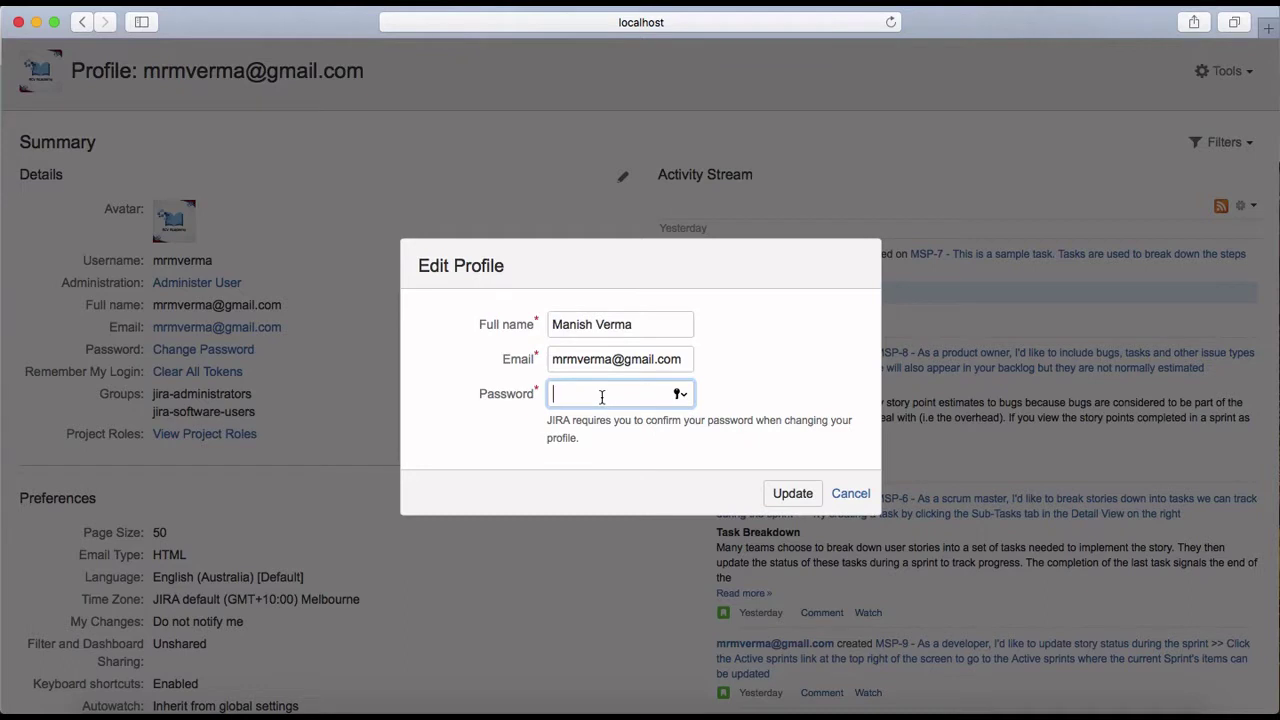
text(••••••••••)
click(790, 495)
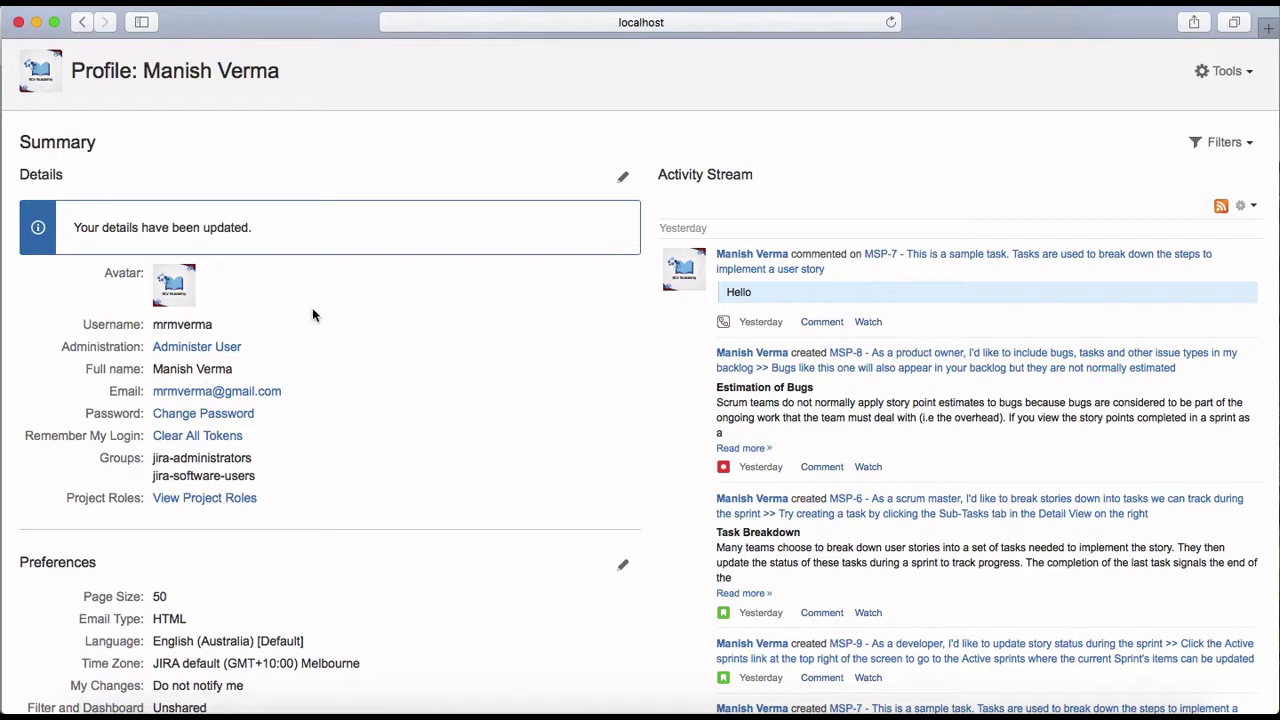
scroll(326, 314, down, 2)
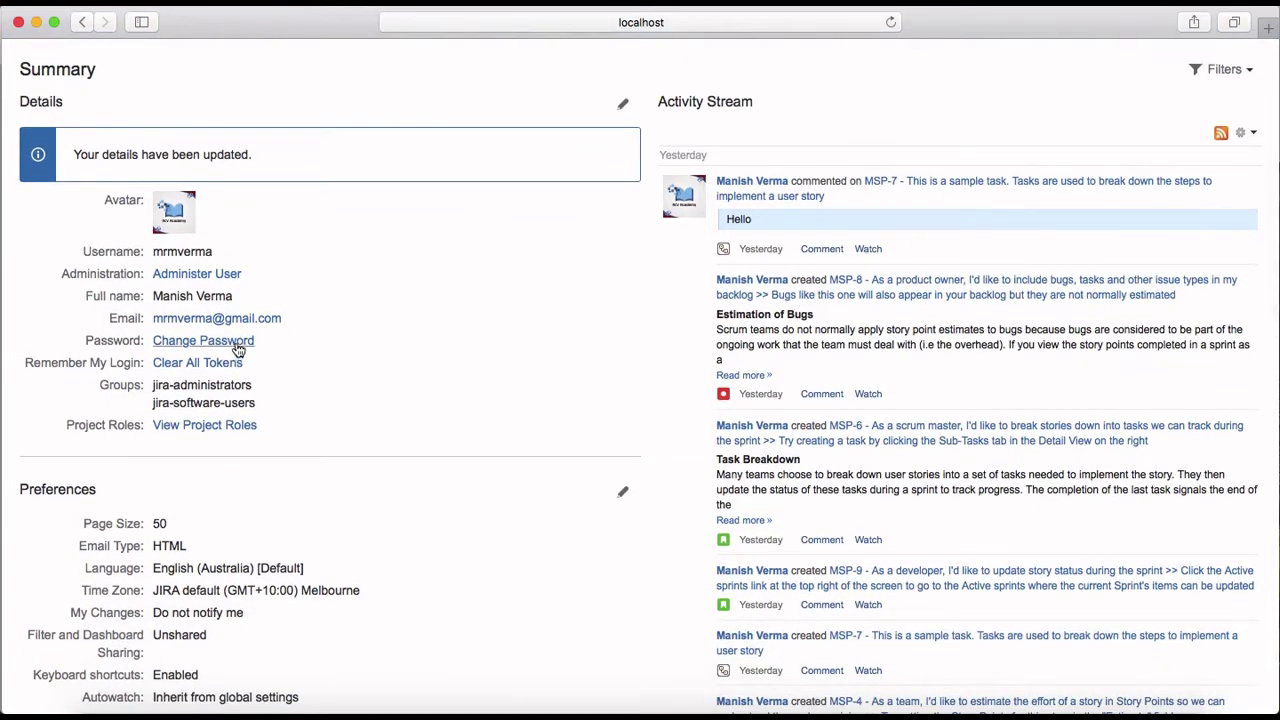
click(238, 345)
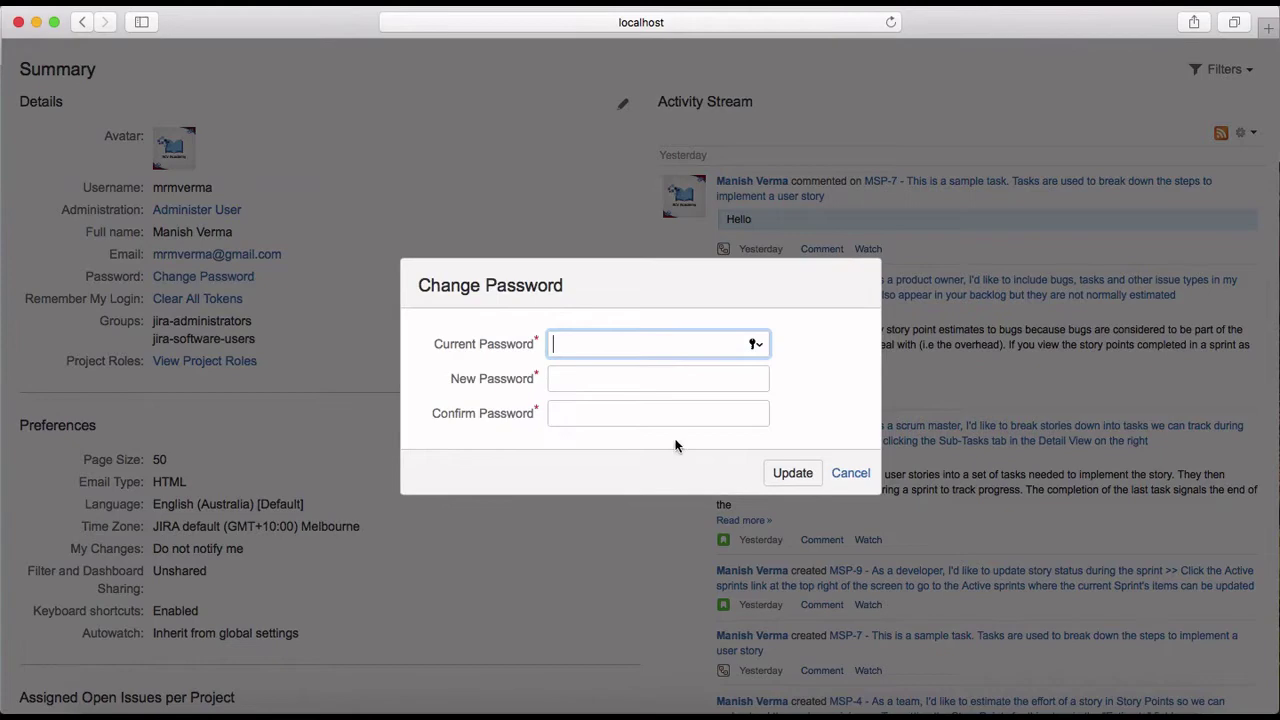
click(841, 481)
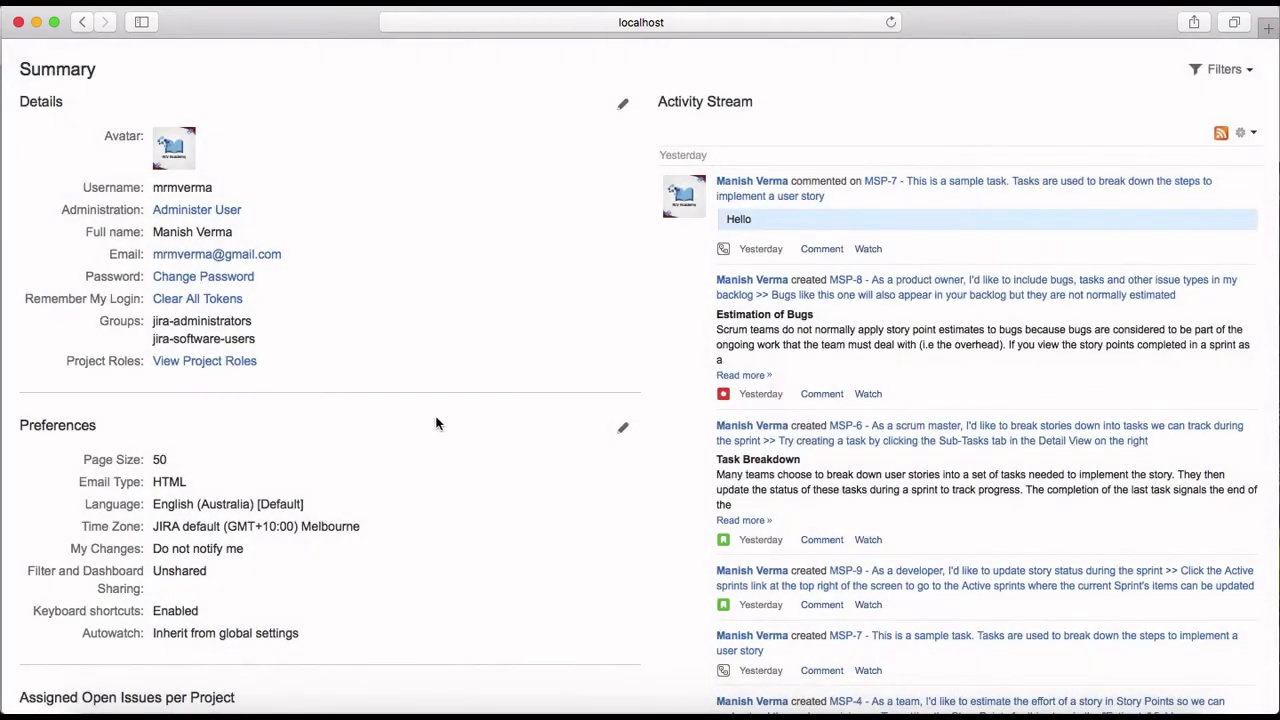
scroll(437, 405, up, 2)
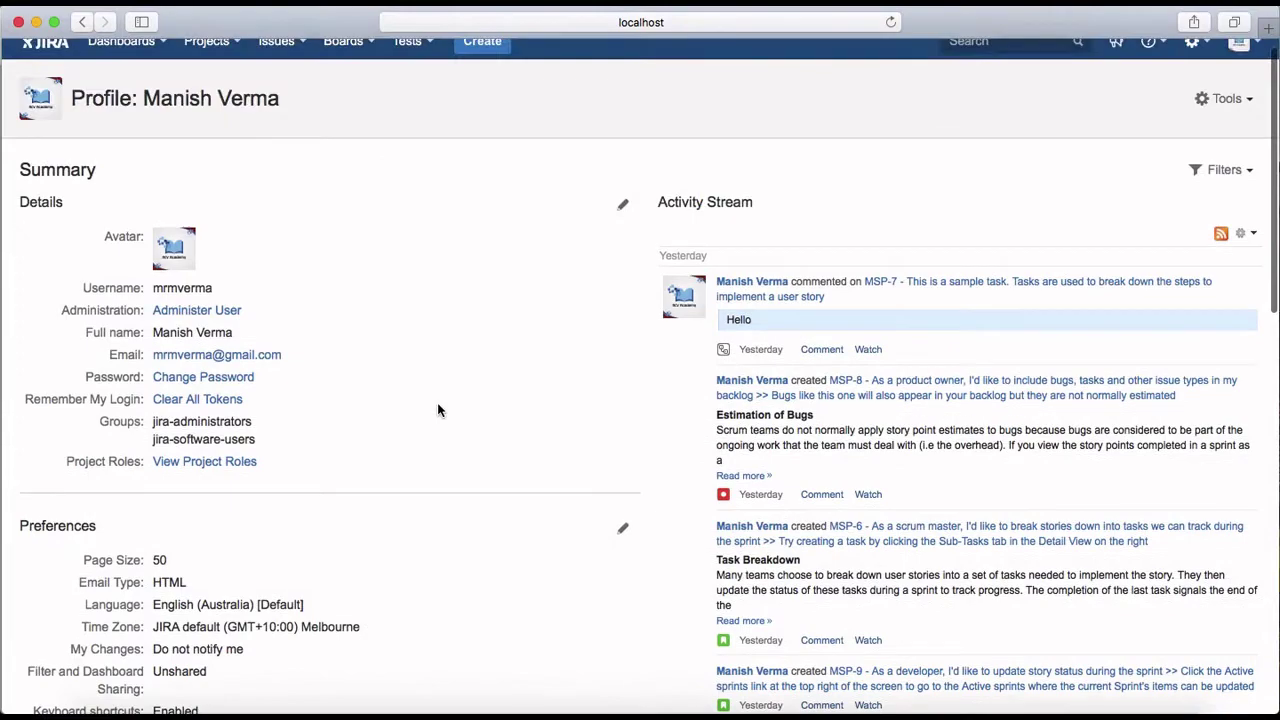
click(622, 204)
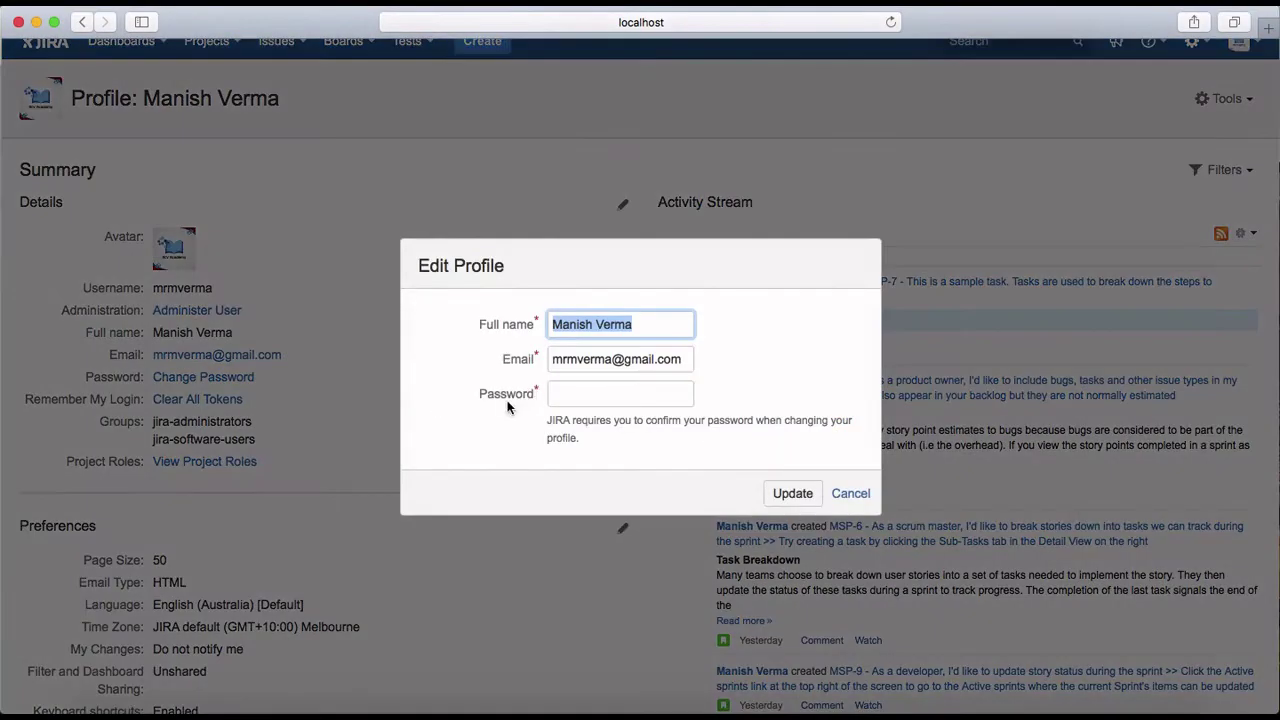
click(851, 493)
scroll(420, 535, down, 5)
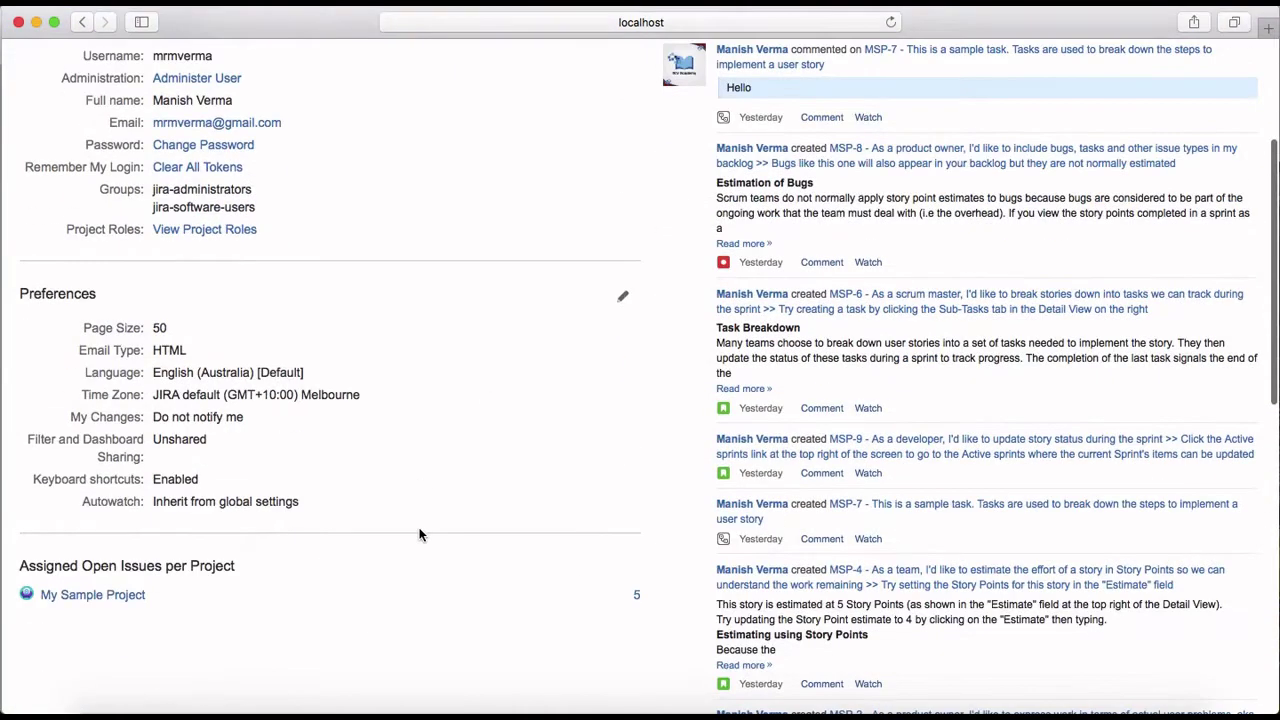
click(622, 296)
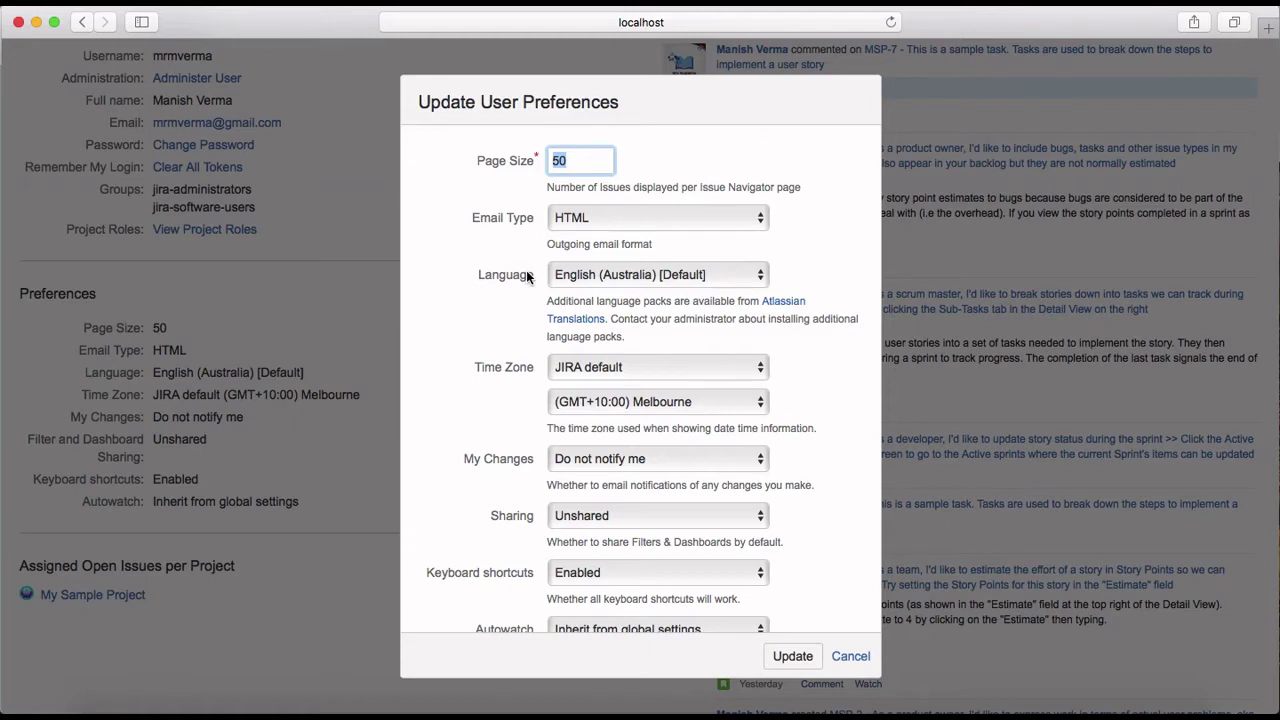
key(Right)
key(BackSpace)
key(BackSpace)
text(25)
key(BackSpace)
key(BackSpace)
text(100)
click(492, 212)
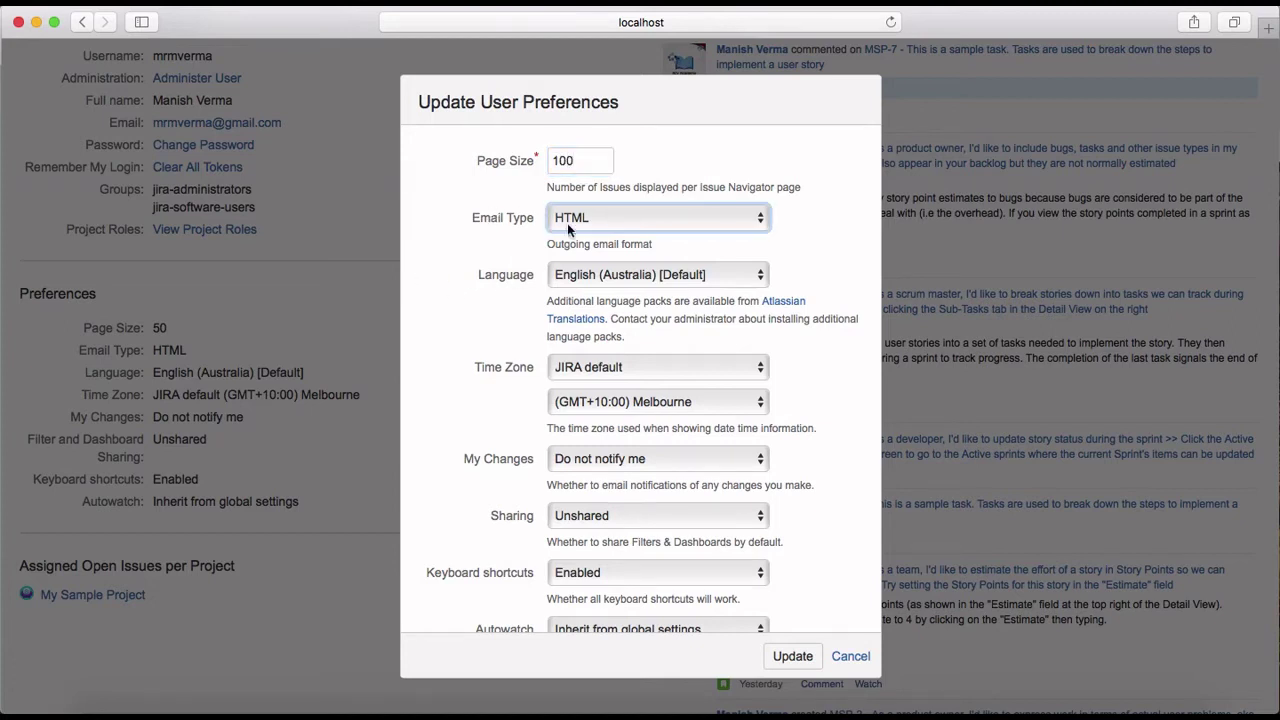
click(636, 222)
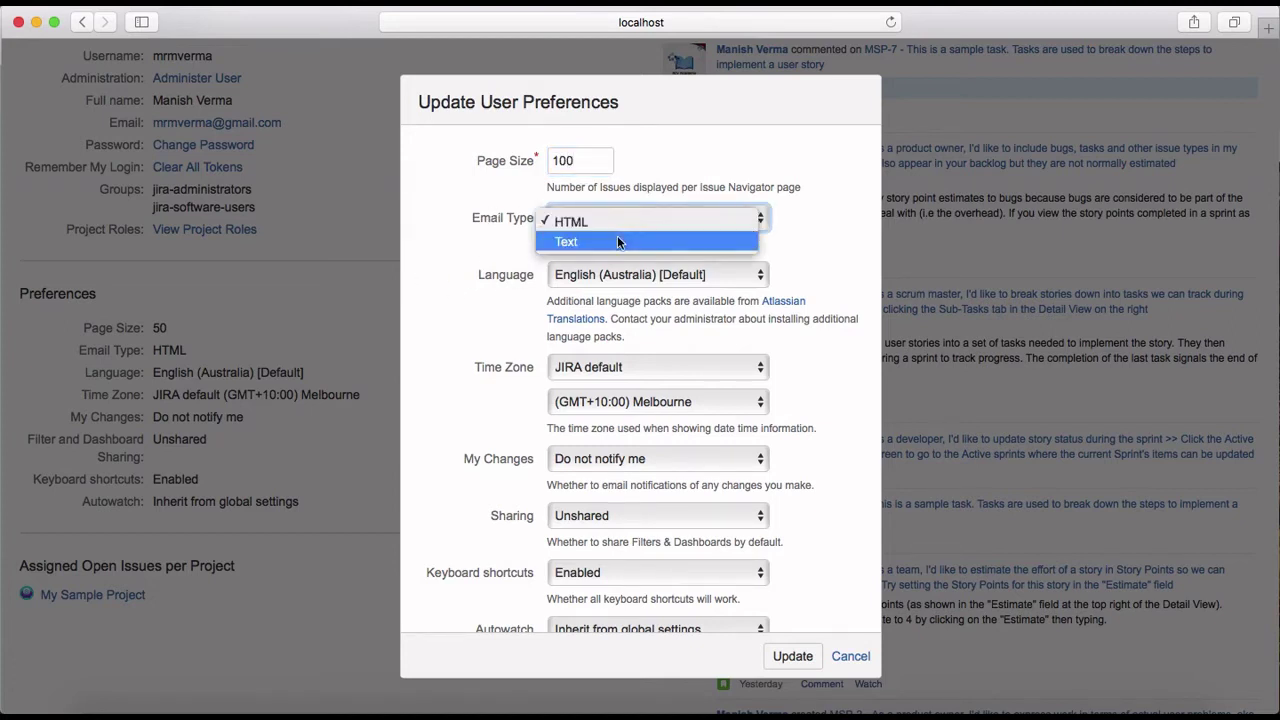
click(486, 251)
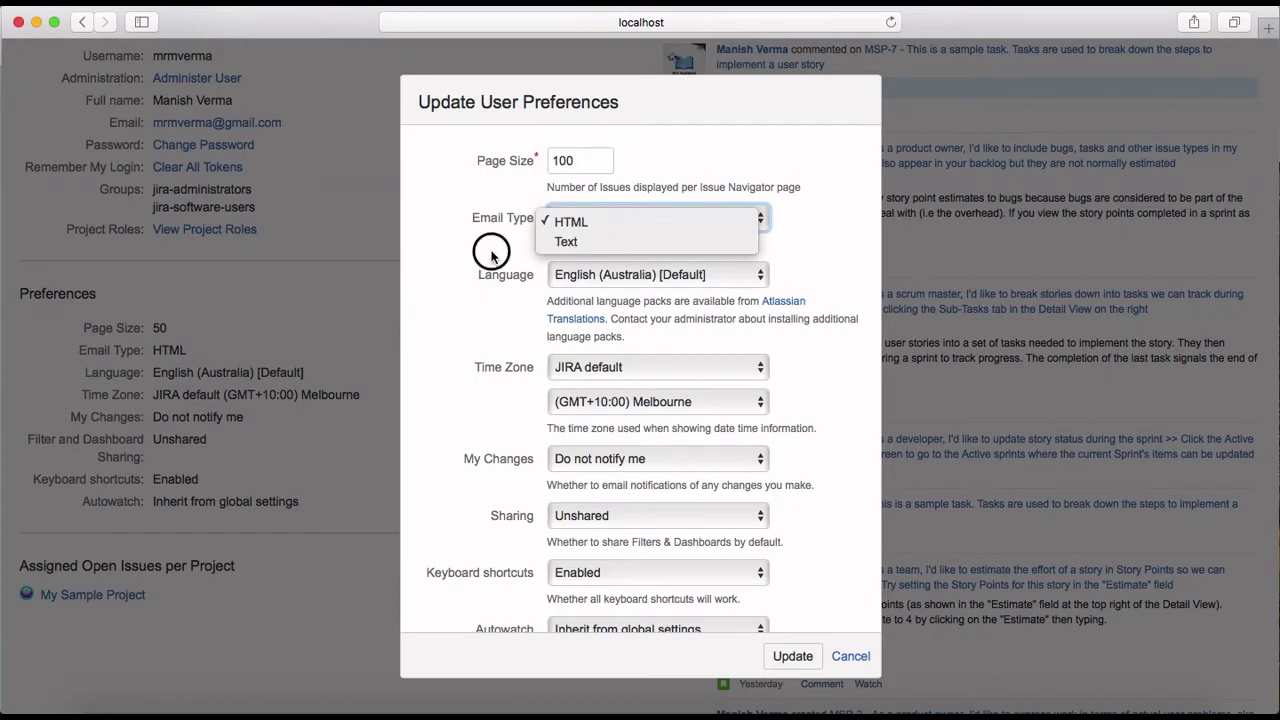
click(648, 285)
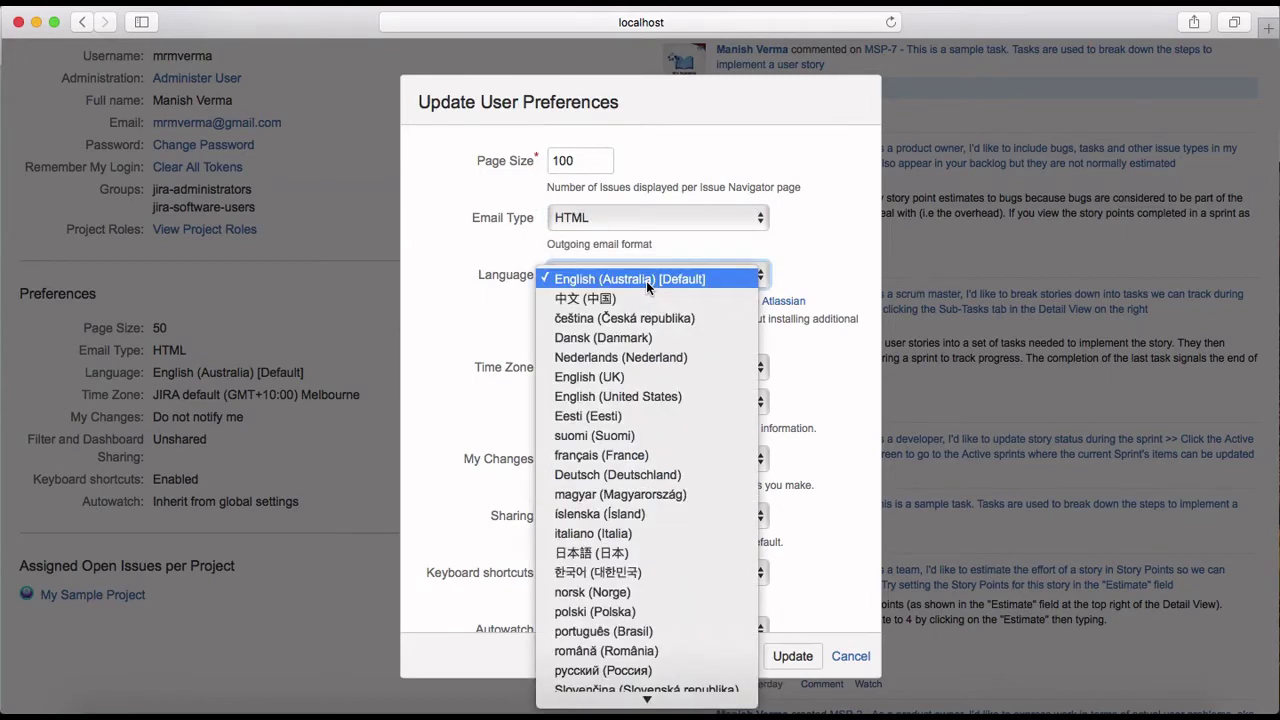
click(646, 280)
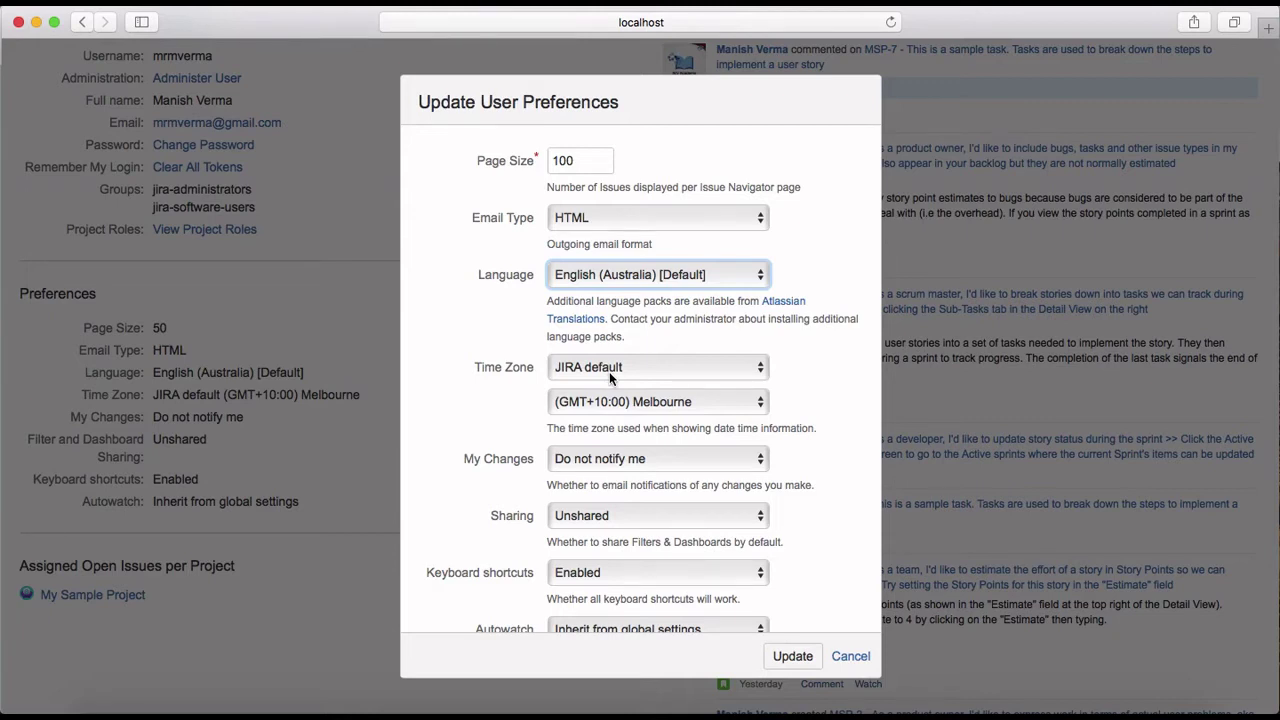
Set Filter and Dashboard Sharing to Shared, keep notification and keyboard-shortcut settings unchanged, and update preferences
scroll(510, 441, down, 2)
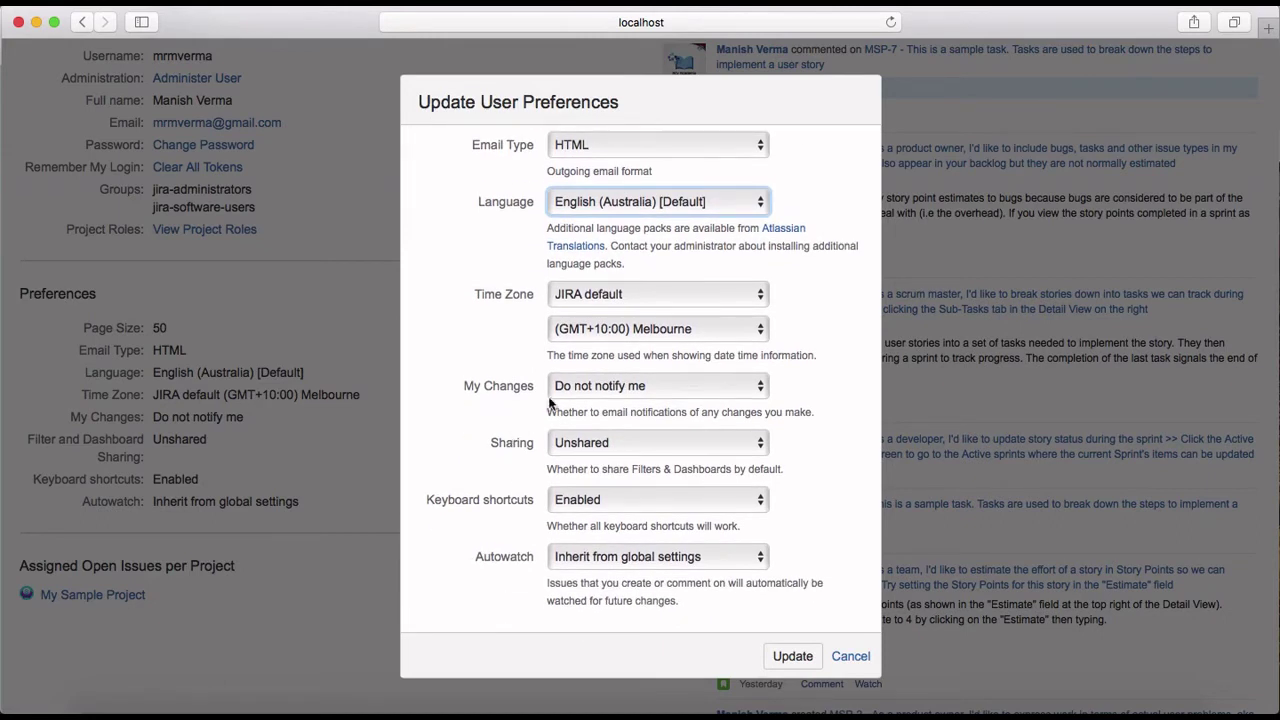
click(625, 389)
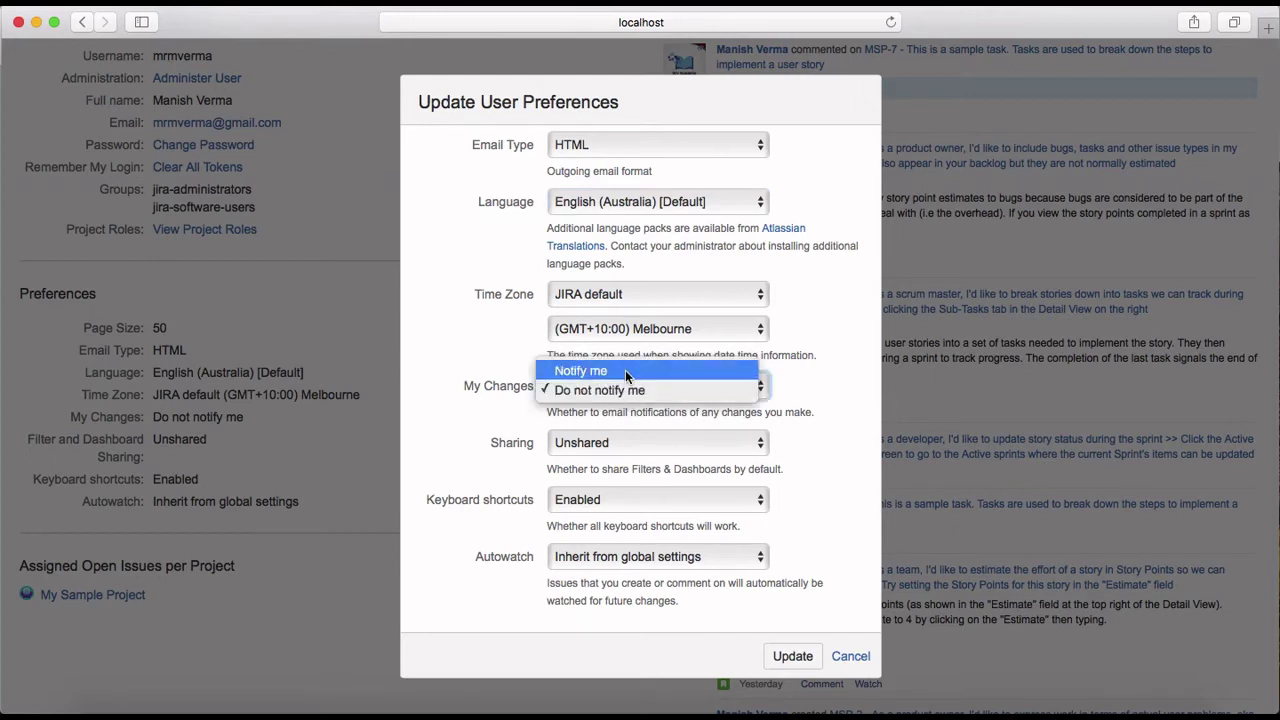
click(505, 430)
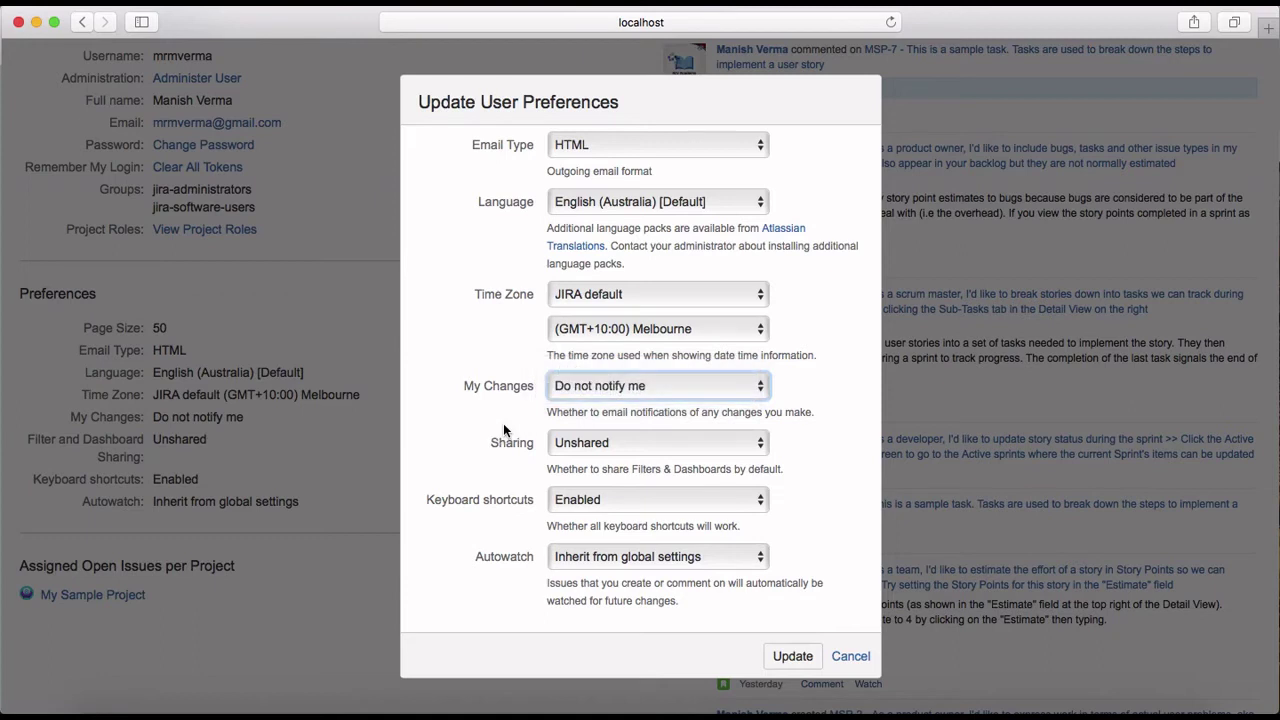
click(610, 449)
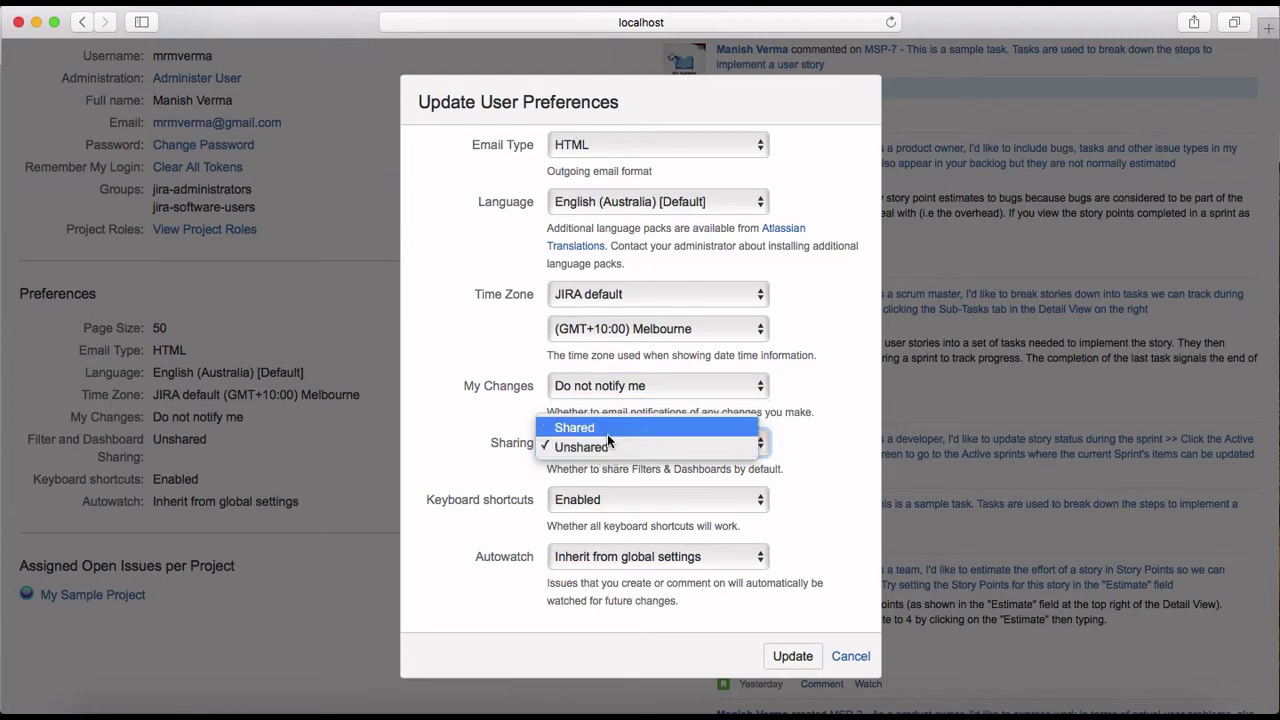
click(607, 429)
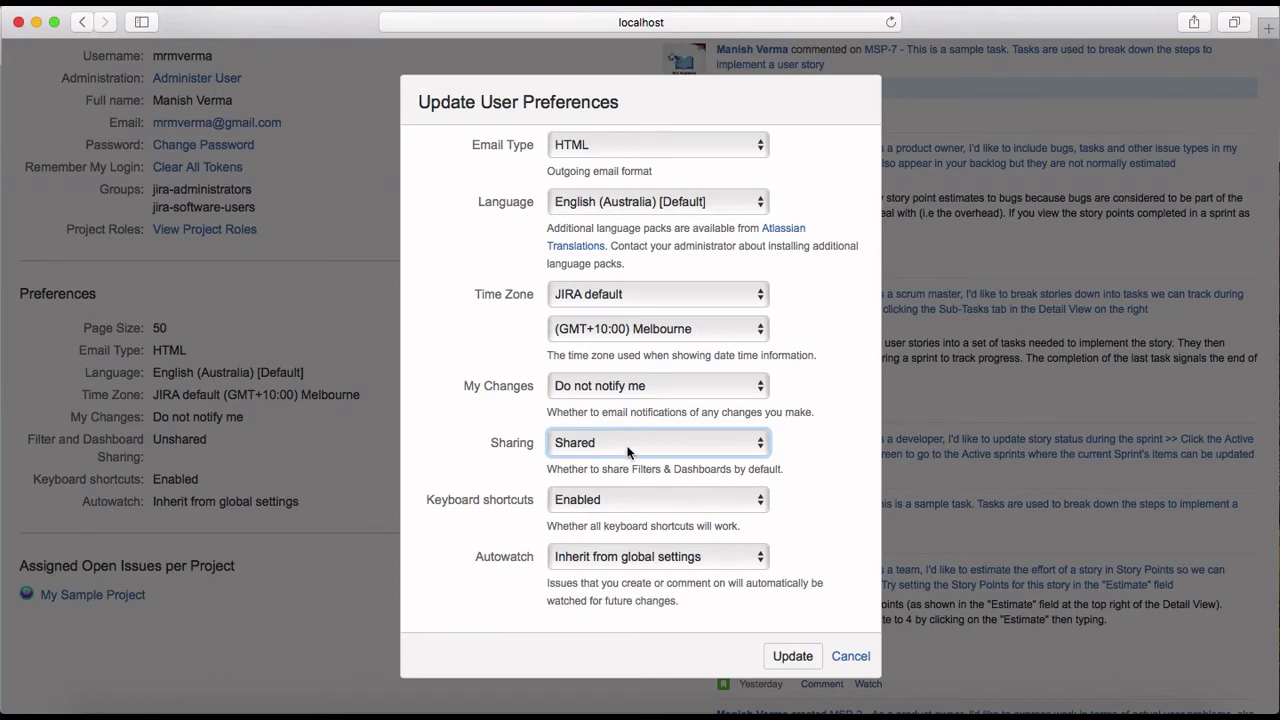
click(584, 502)
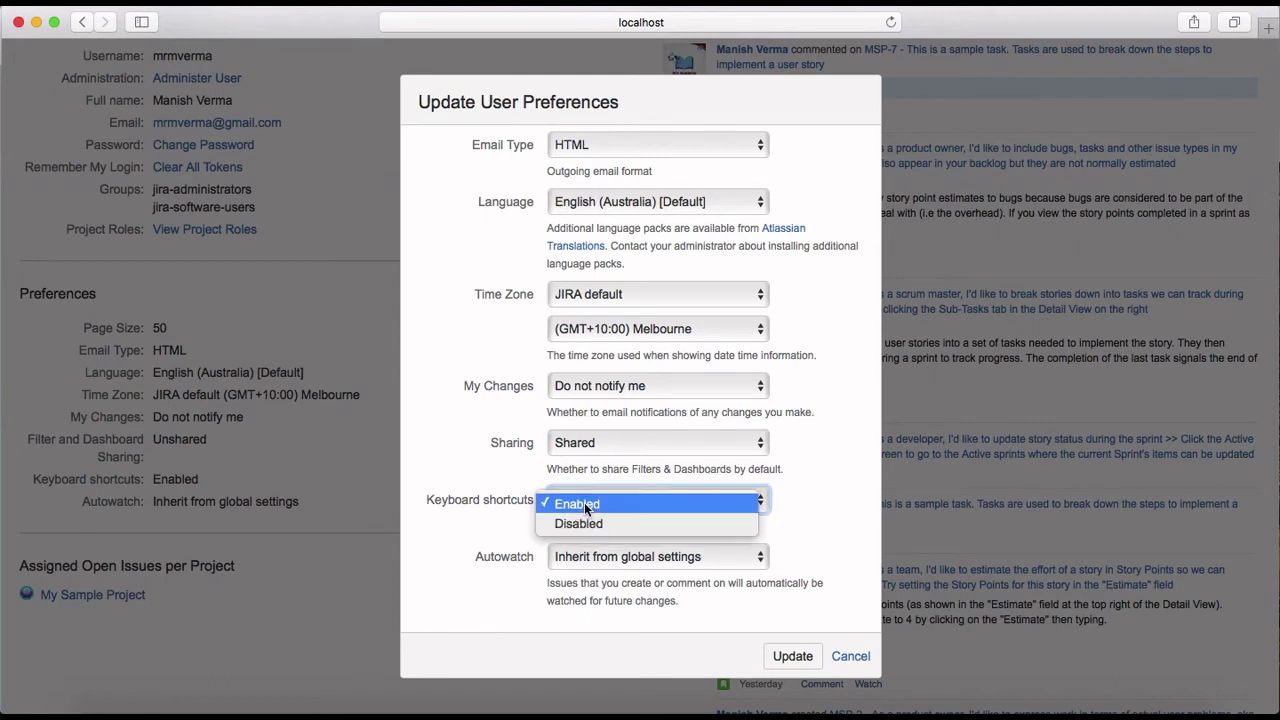
click(473, 468)
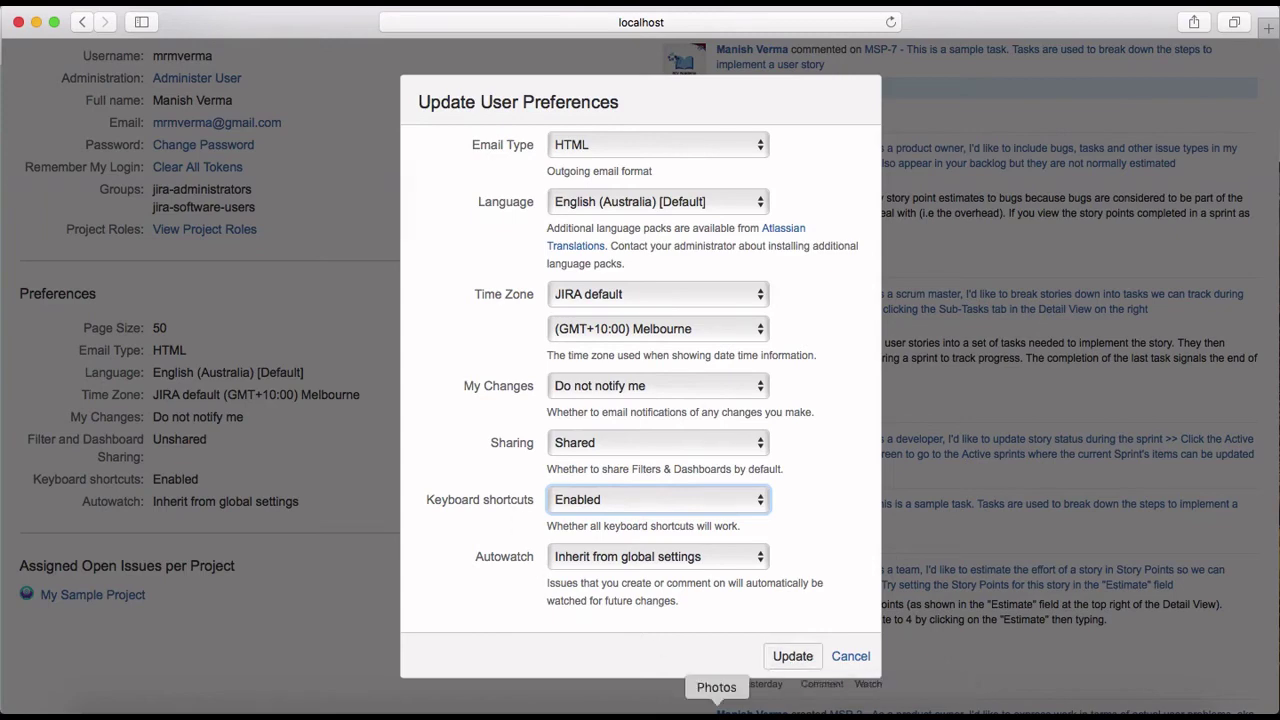
click(792, 660)
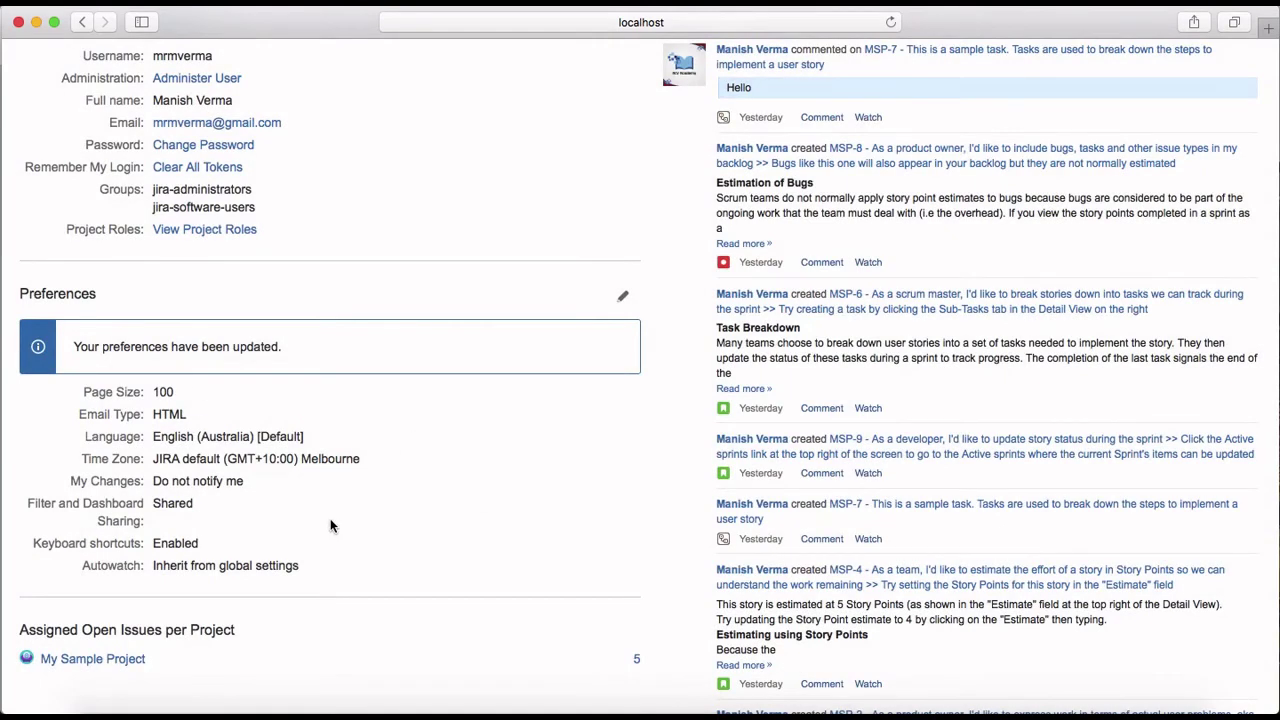
scroll(330, 522, down, 3)
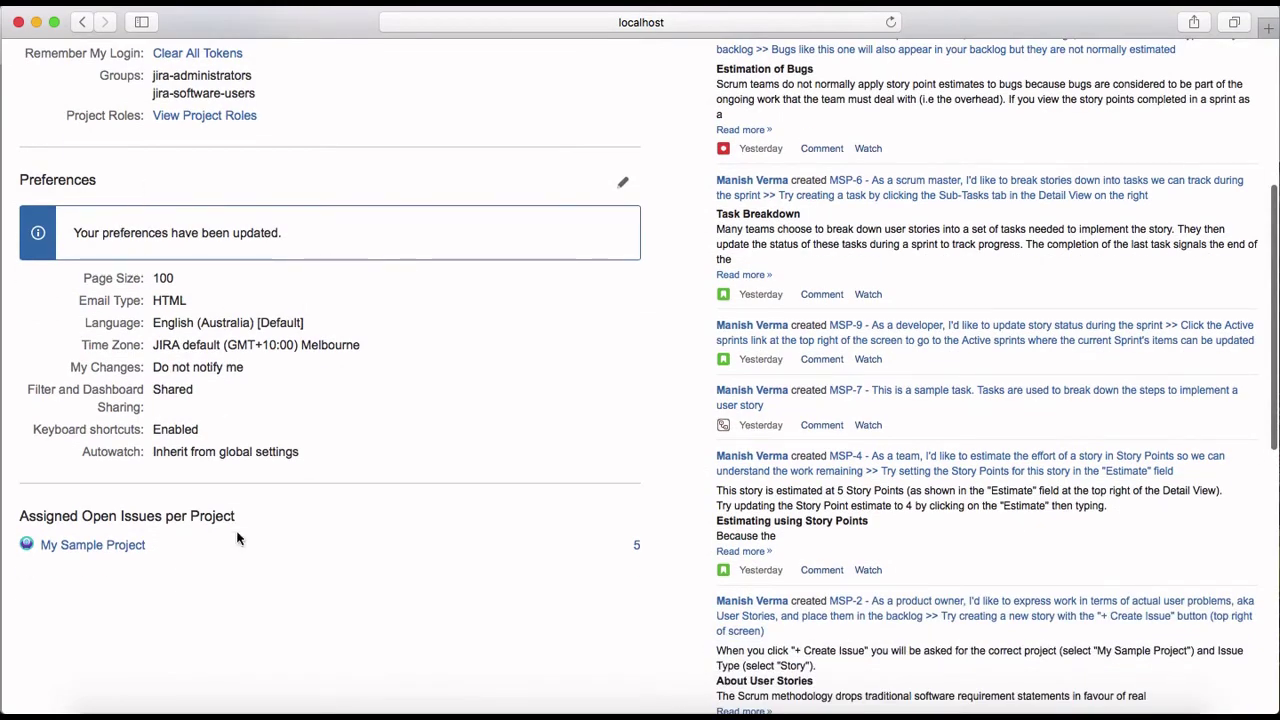
scroll(323, 581, up, 10)
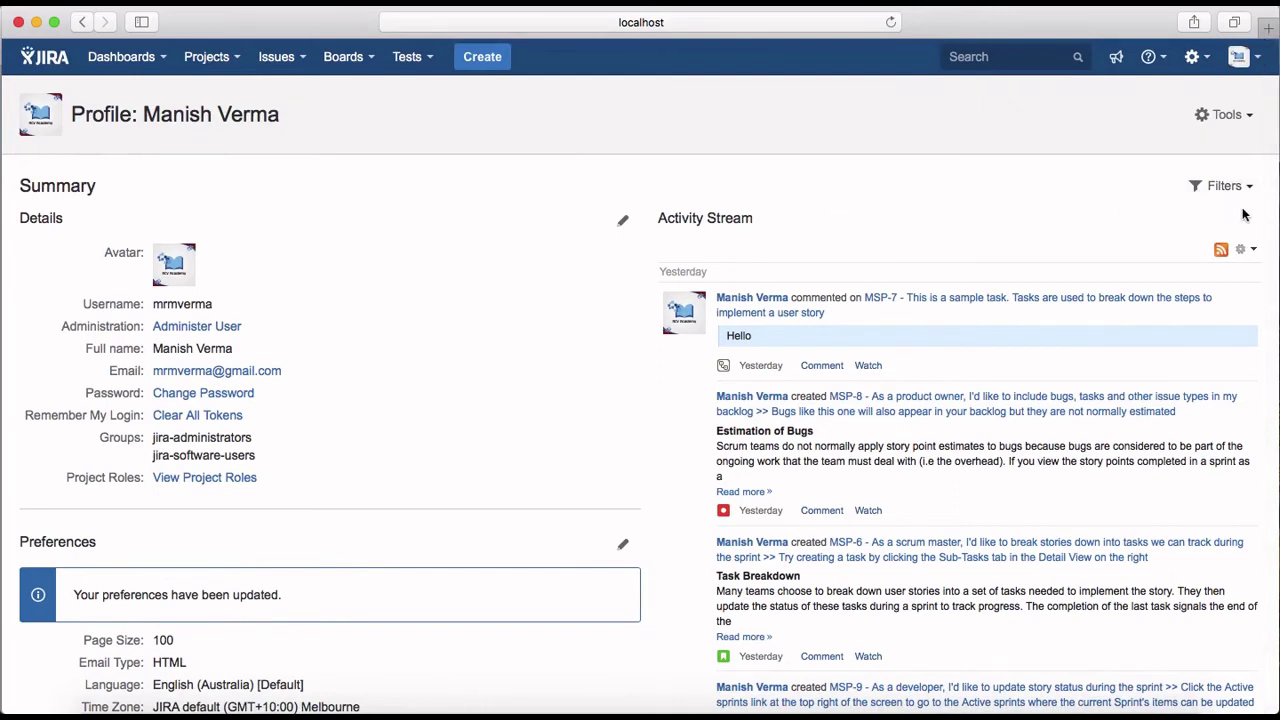
click(1253, 118)
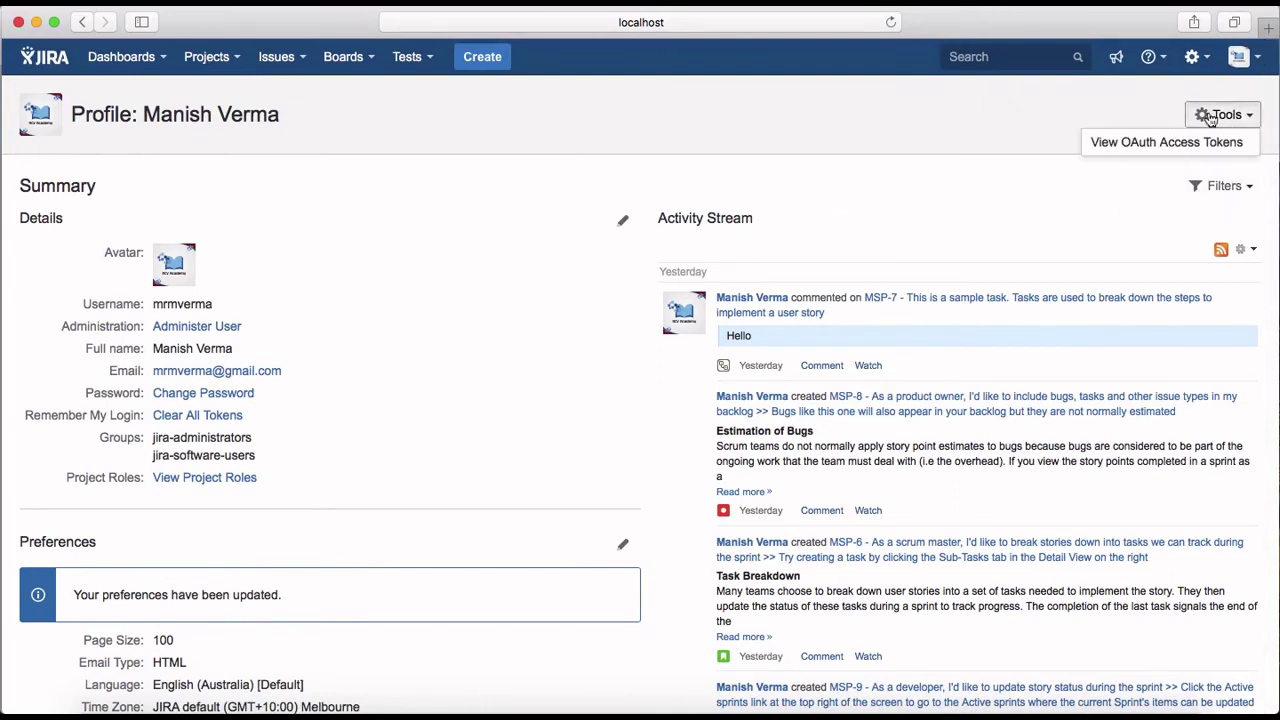
click(1122, 210)
click(1246, 187)
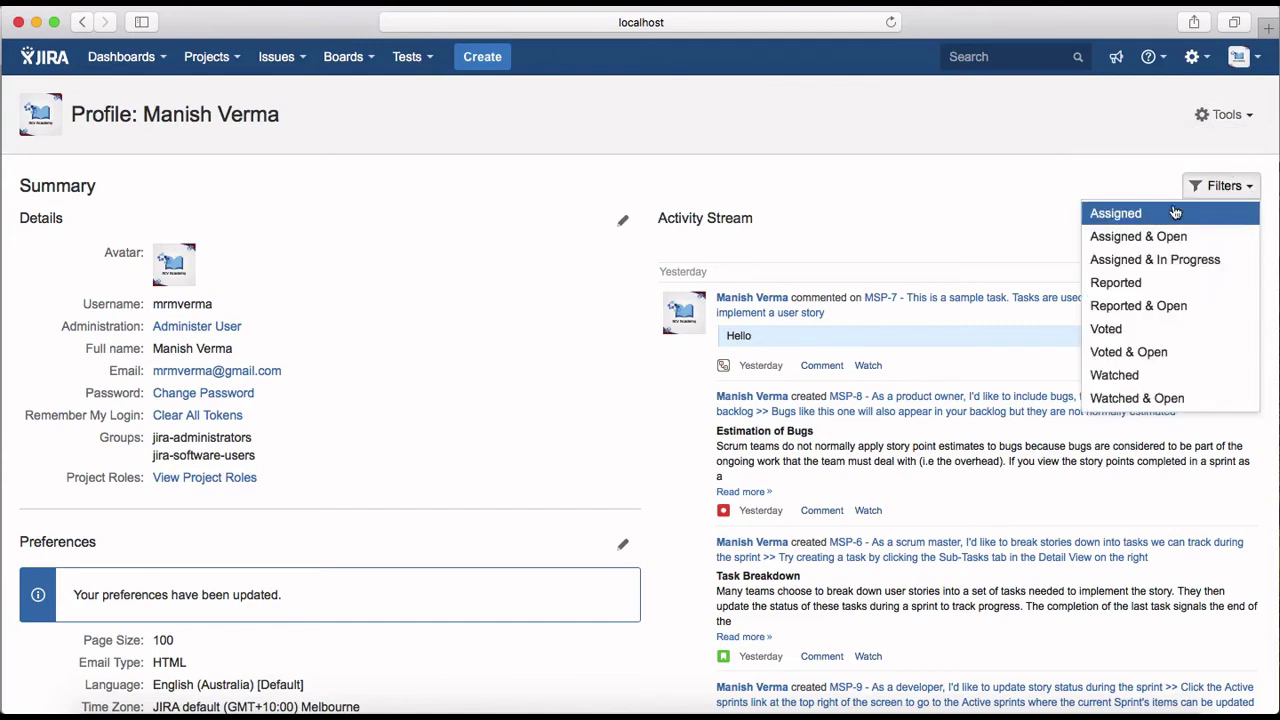
click(1000, 191)
scroll(1026, 375, down, 3)
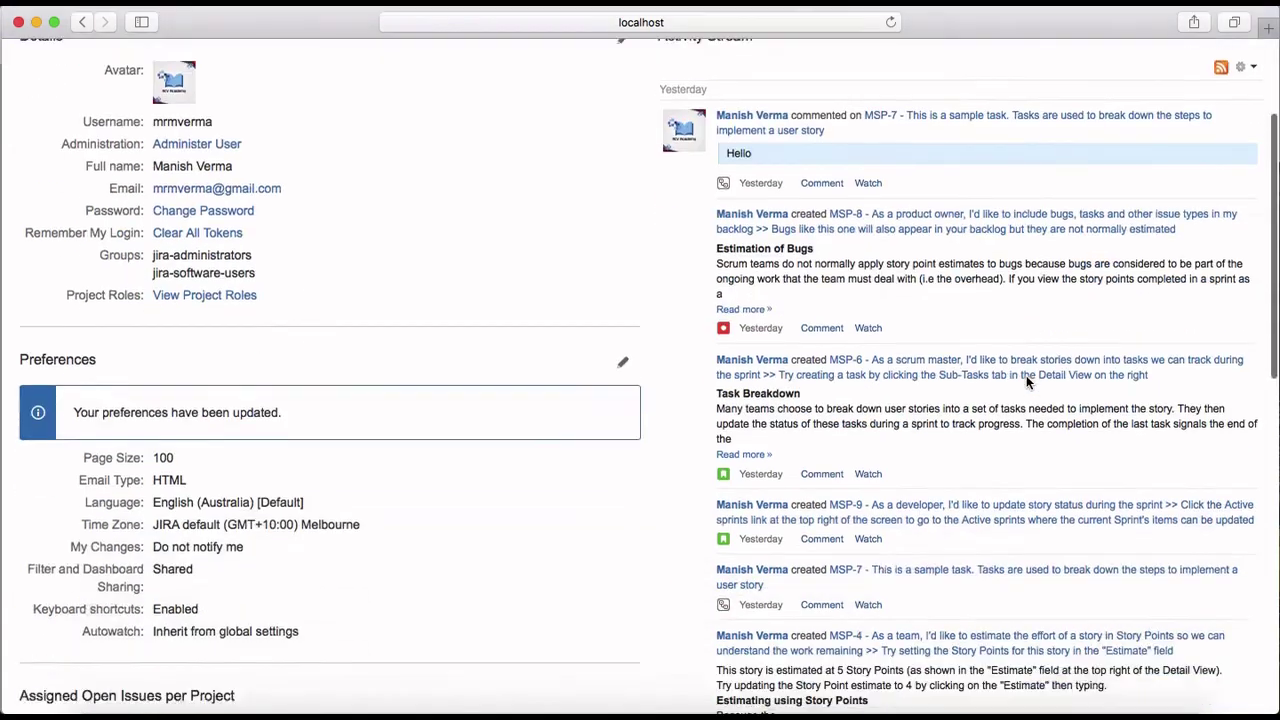
scroll(1026, 375, down, 15)
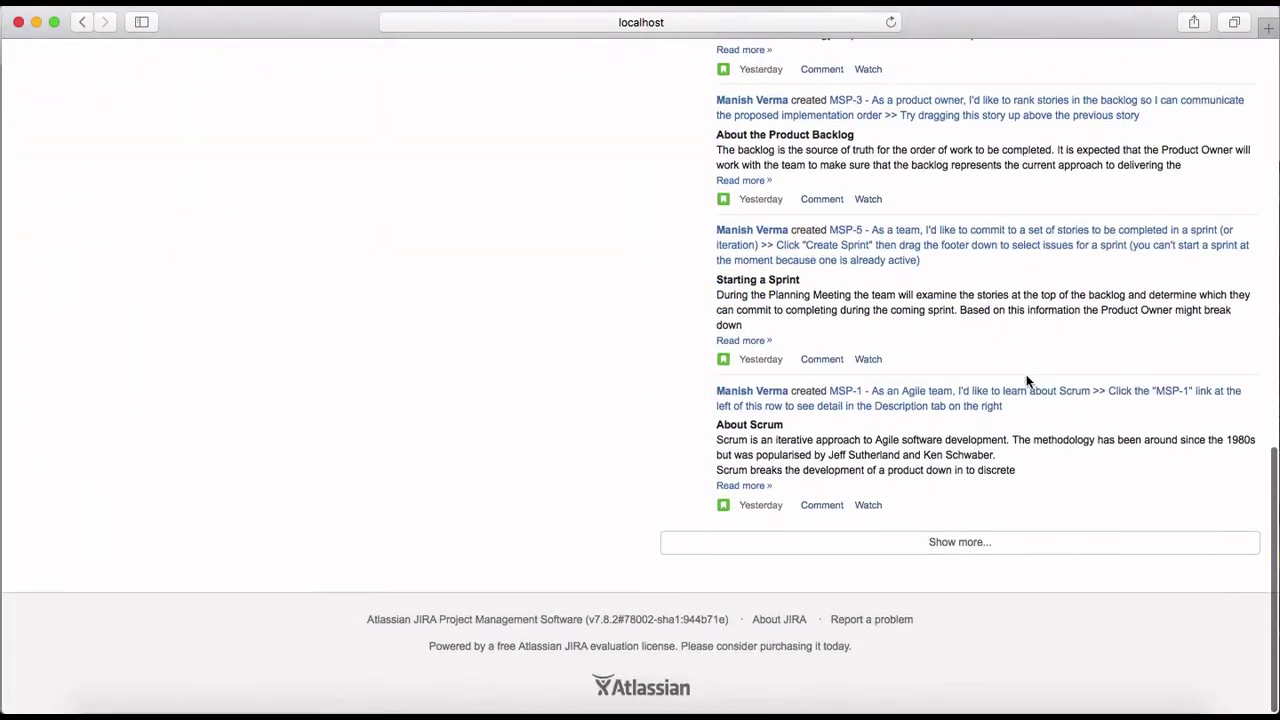
scroll(1026, 374, up, 15)
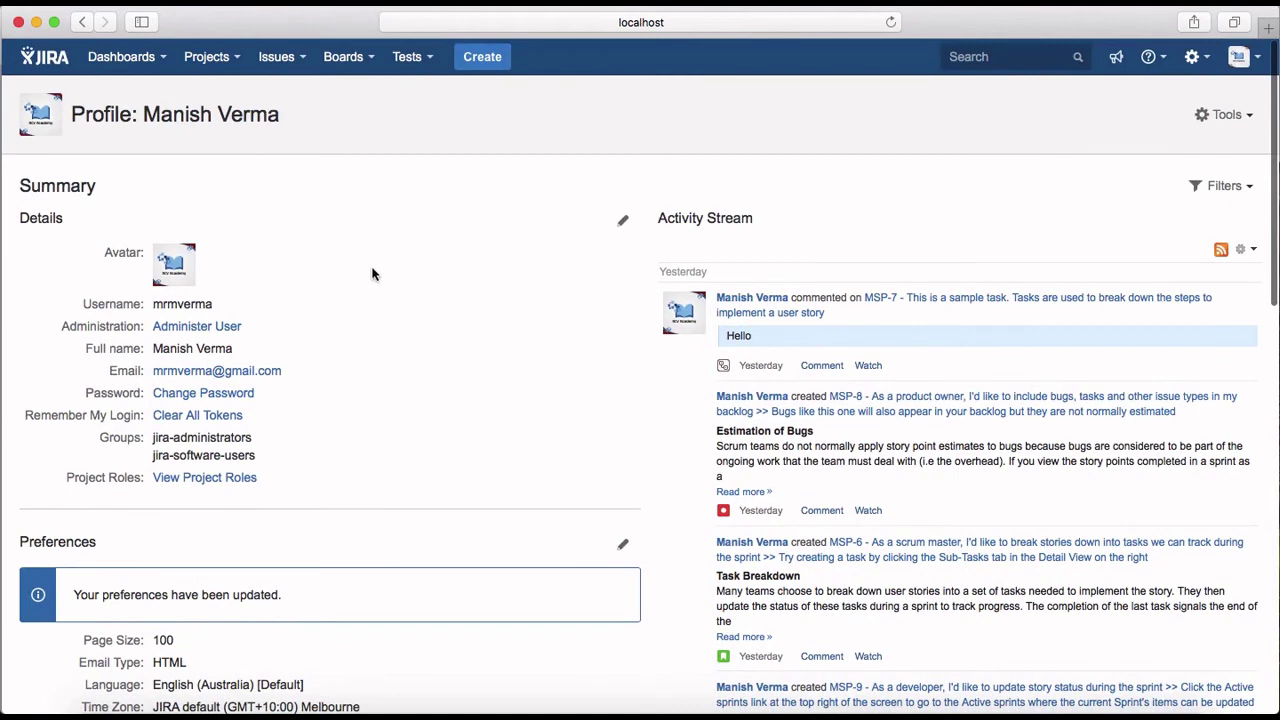